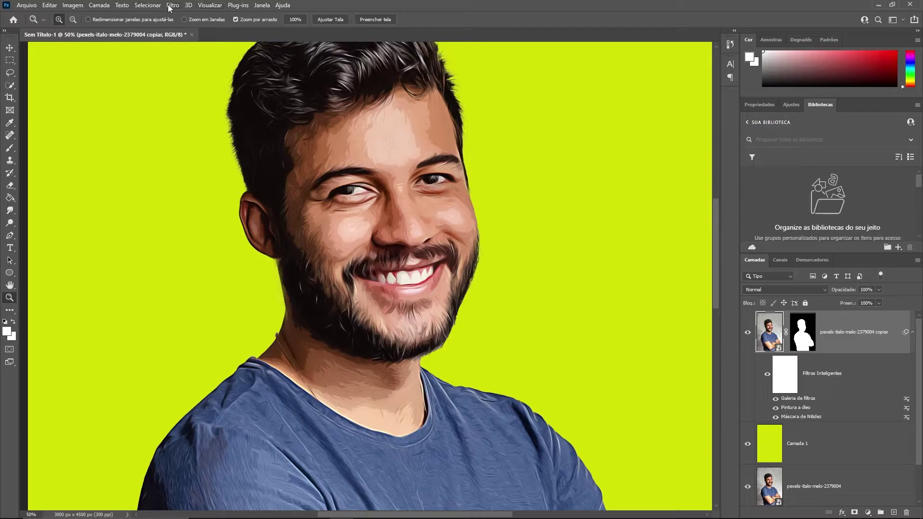
Step: Add a Smart Sharpen filter at 100% amount and 1.5 px radius to the portrait
left_click(171, 6)
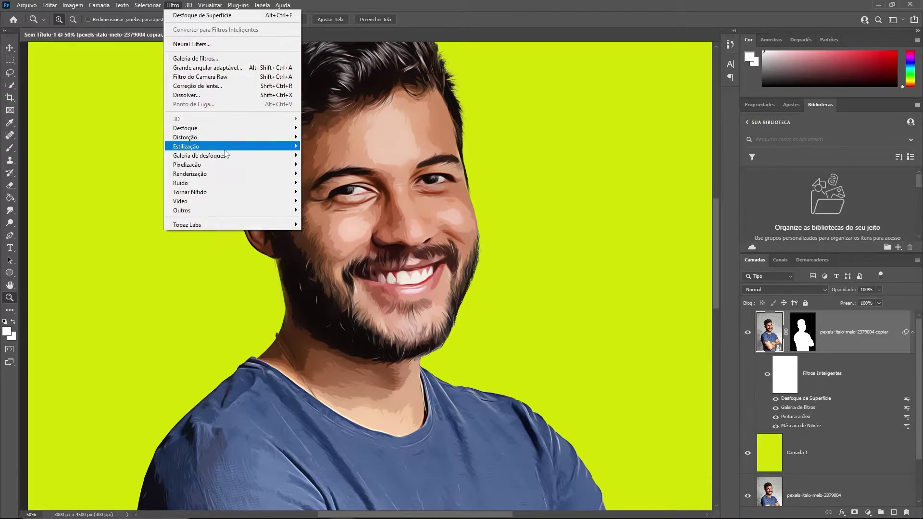
mouse_move(189, 192)
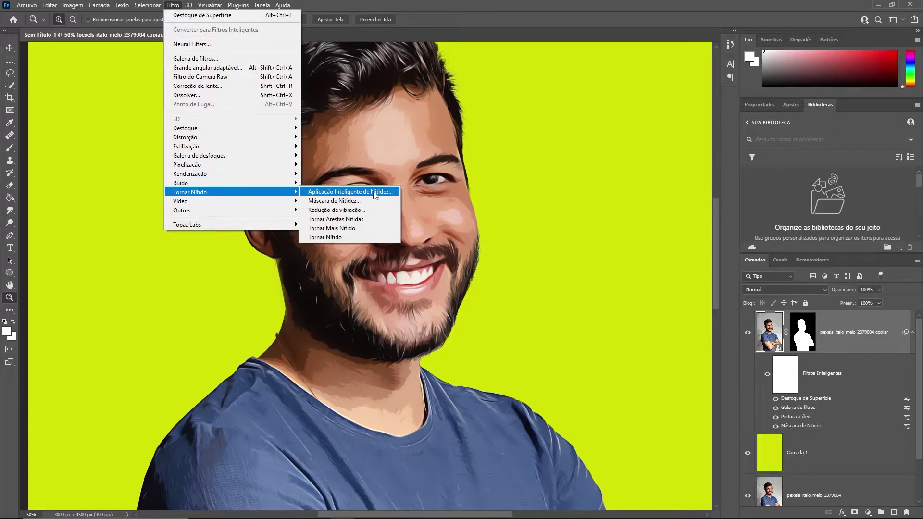
left_click(373, 201)
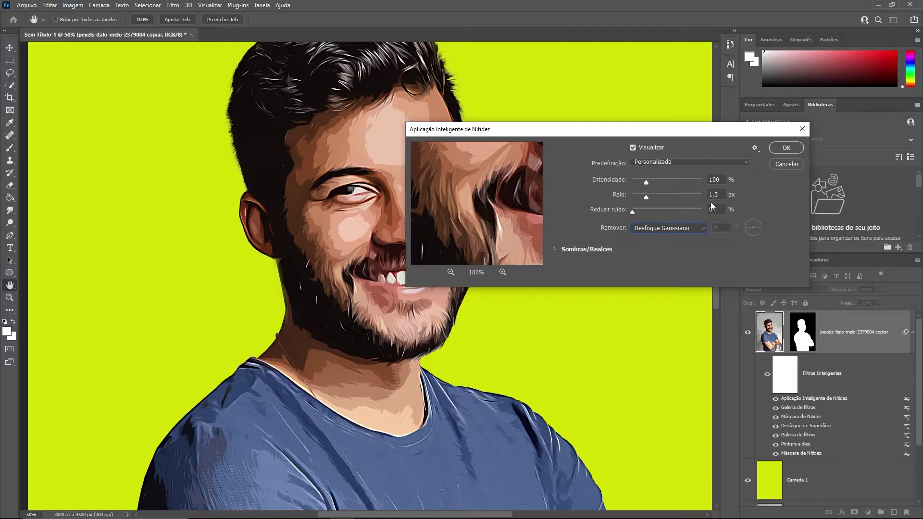
Step: Apply Smart Sharpen, then zoom to 100% on the face near the eye
left_click(780, 149)
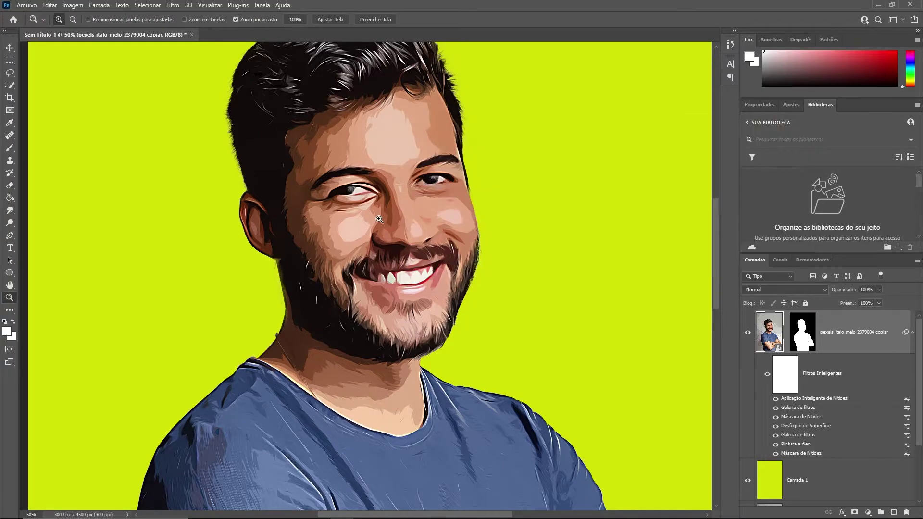
left_click(376, 212)
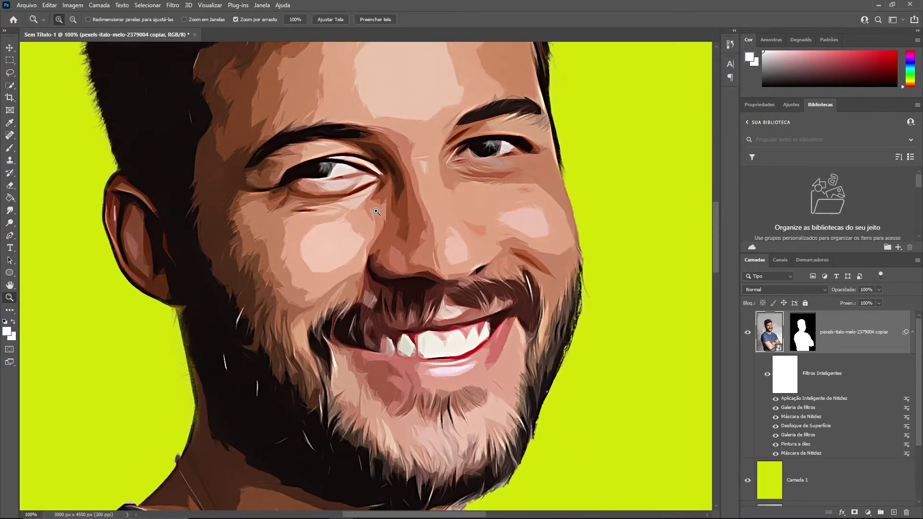